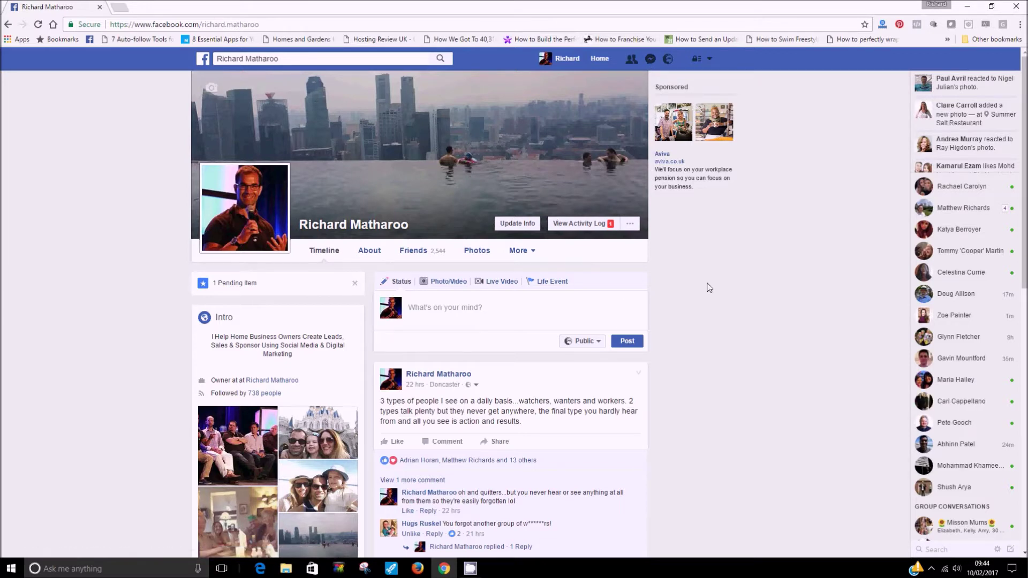
- Minimize the Chrome window showing the Facebook timeline to reveal the Windows desktop
click(967, 7)
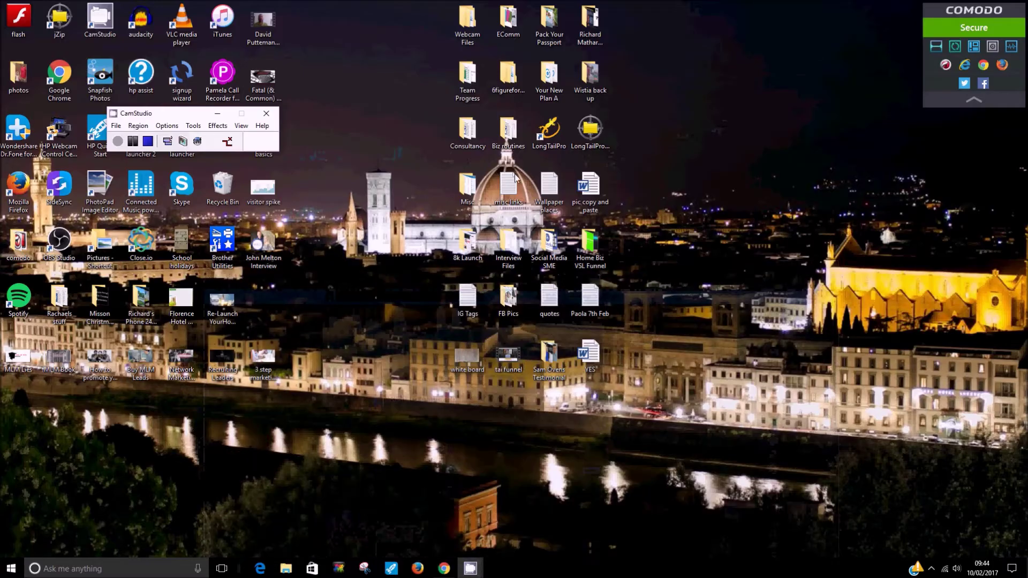
- Hide the CamStudio toolbar, launch Audacity from the desktop shortcut, and start recording
click(218, 113)
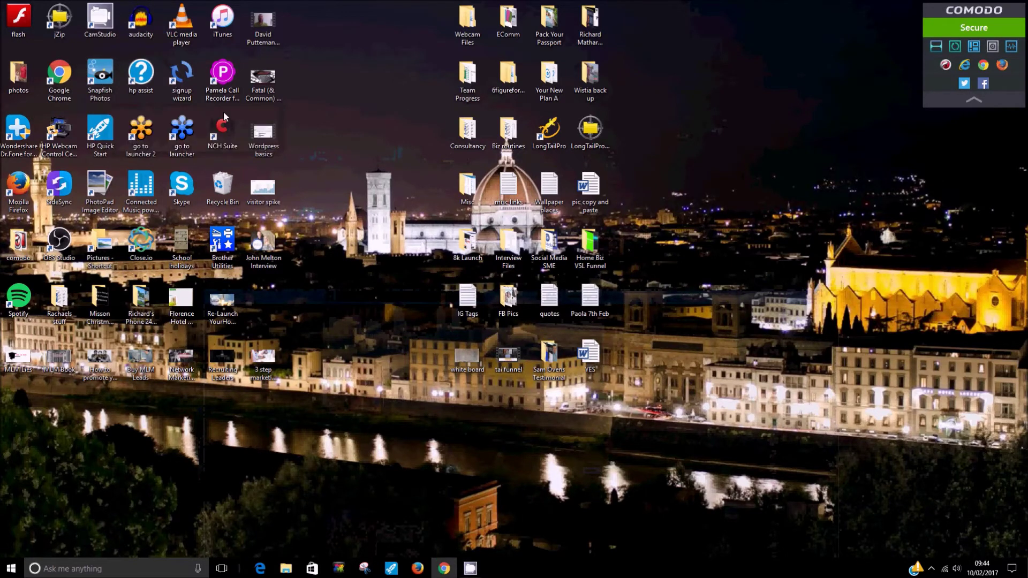
double_click(143, 24)
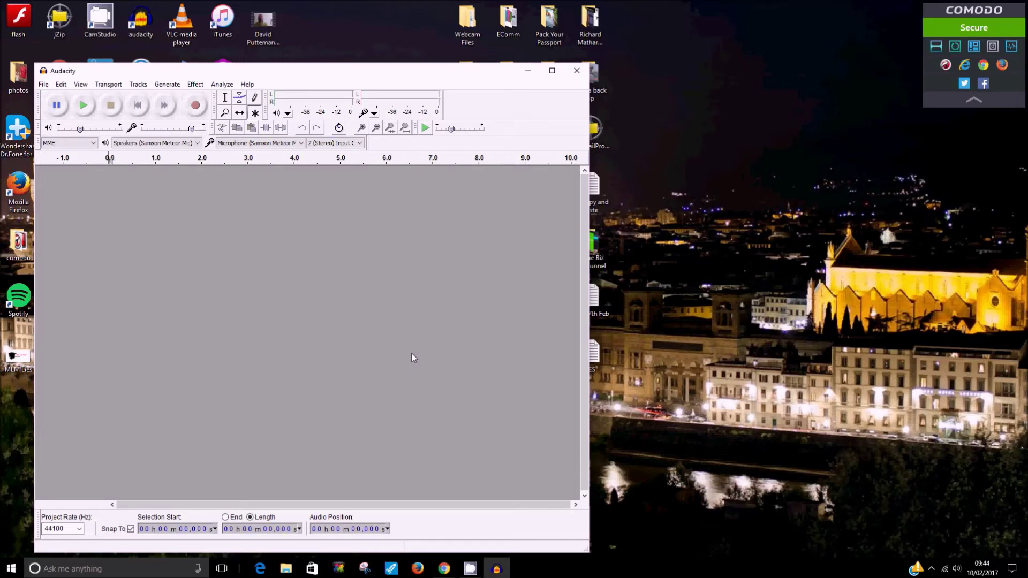
click(195, 106)
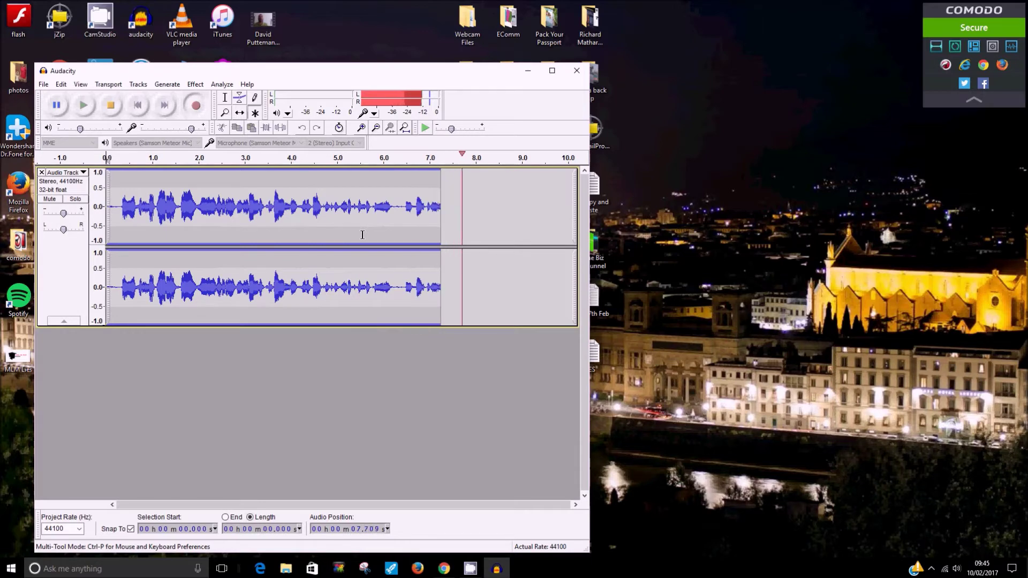
- Stop recording, keeping a roughly ten-second stereo voice clip
click(110, 105)
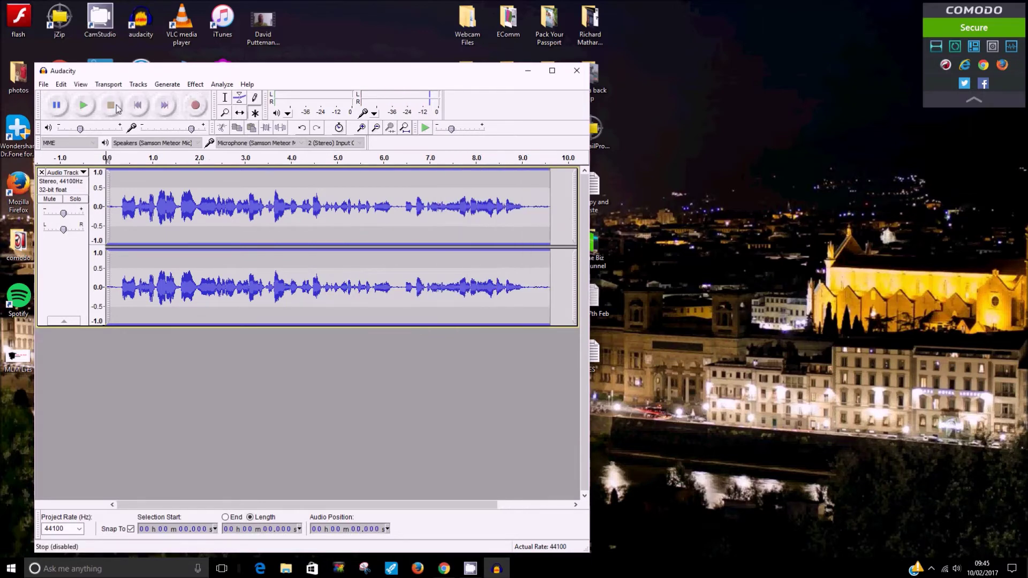
click(44, 84)
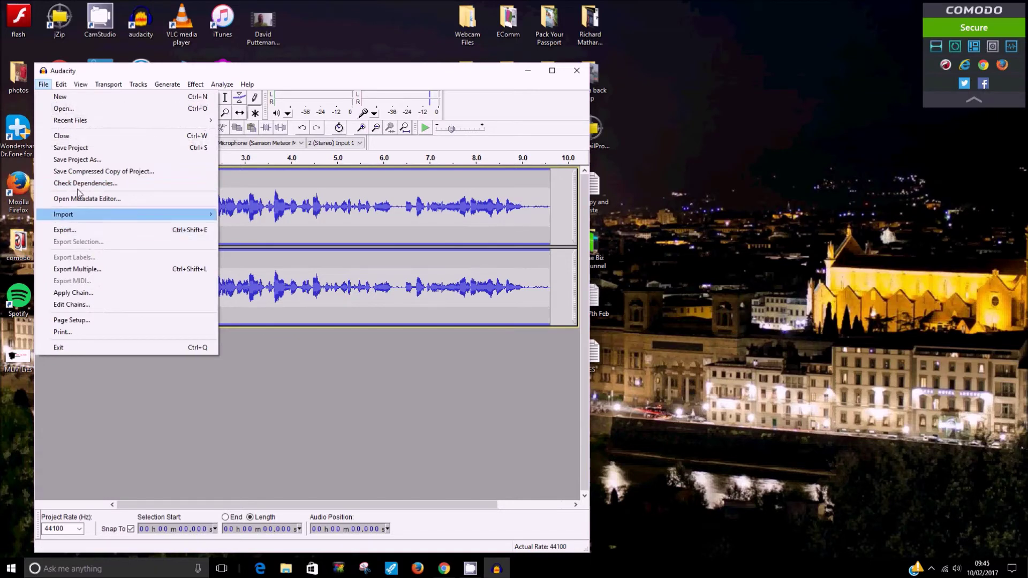
- Export the clip to the desktop as MP3 'matt audio' with matching track title, then close Audacity
click(65, 230)
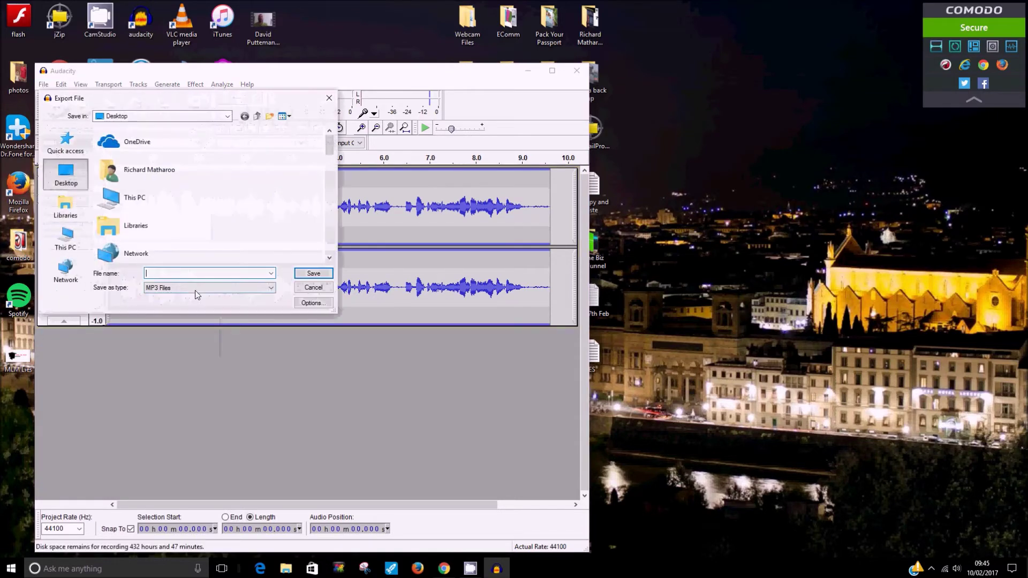
text(matt )
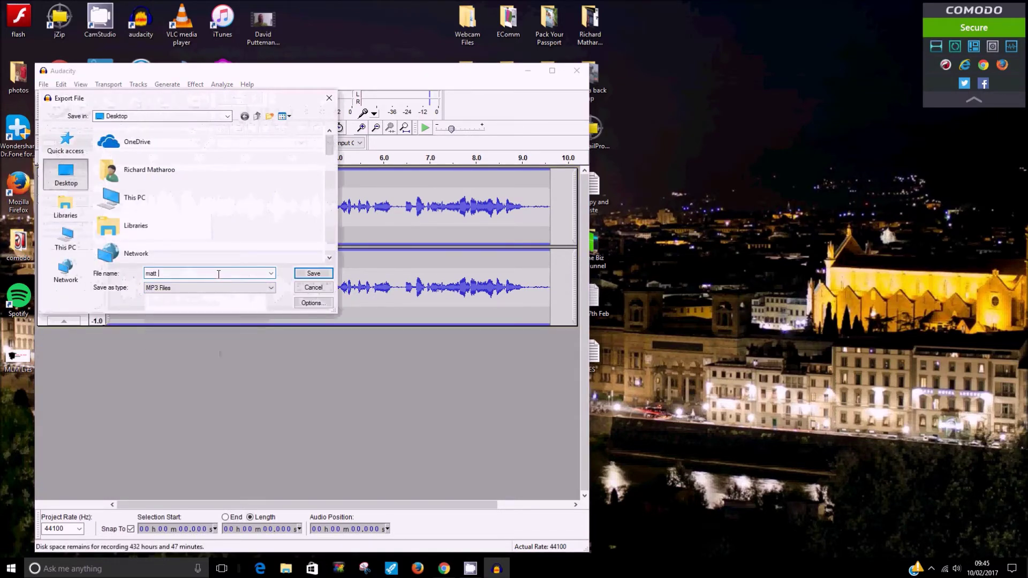
text(audio)
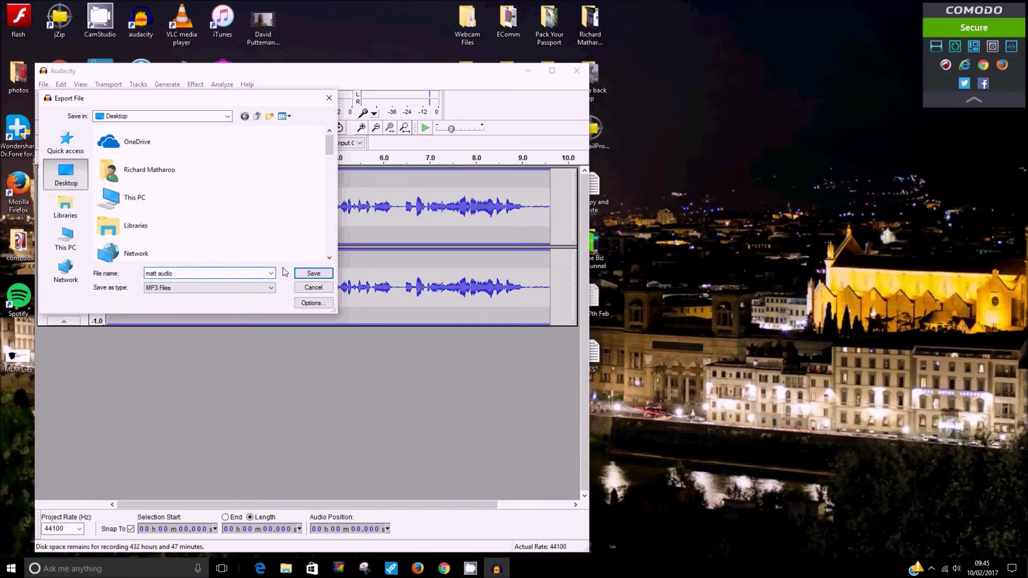
click(299, 276)
click(161, 119)
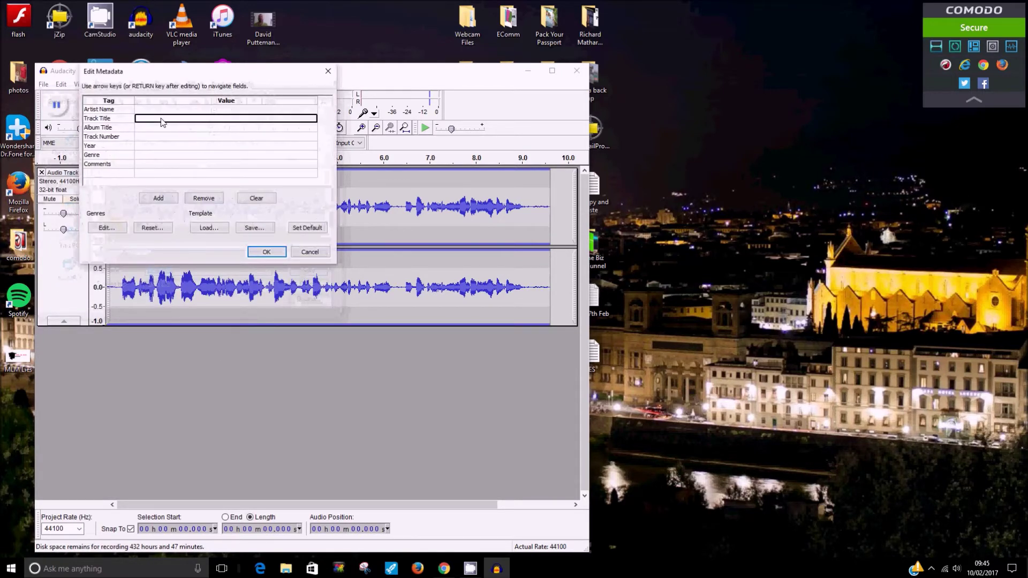
text(matt au)
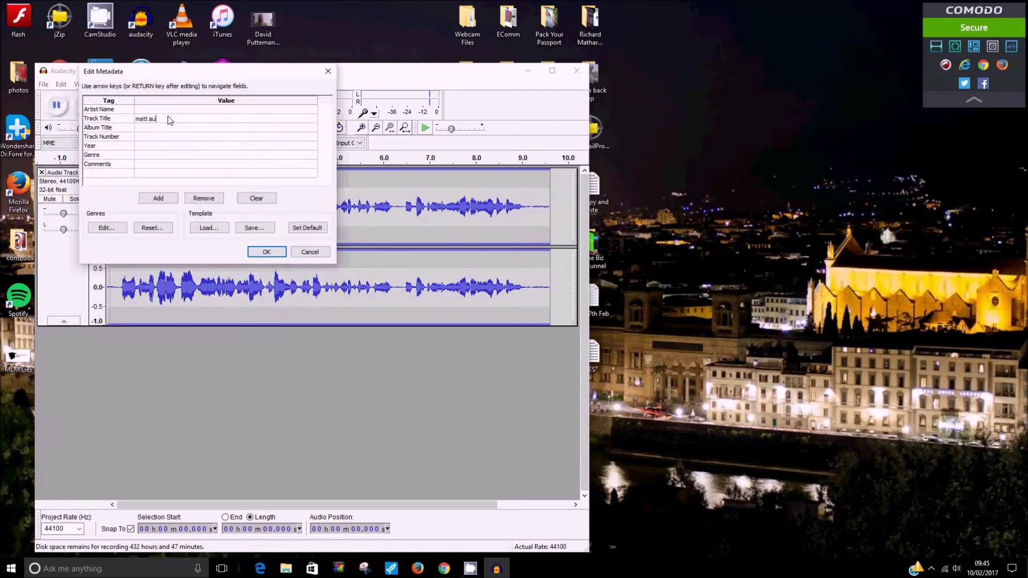
text(dio)
click(264, 254)
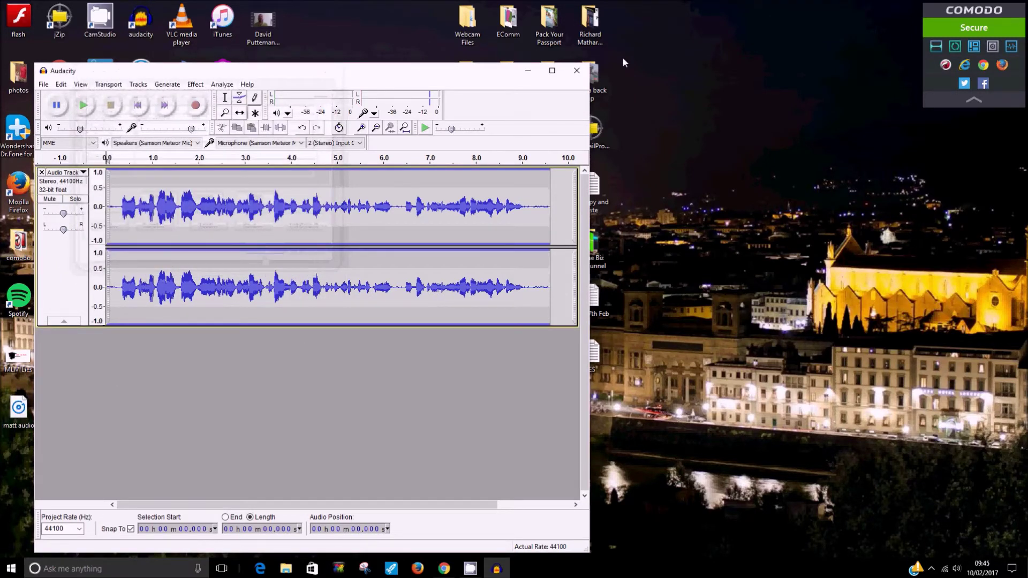
click(576, 69)
click(520, 321)
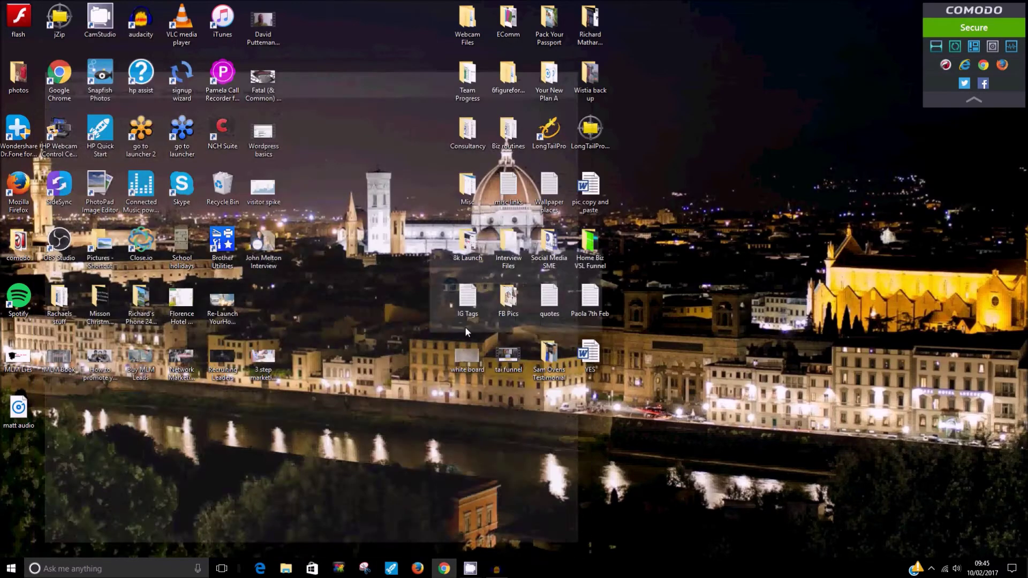
click(443, 567)
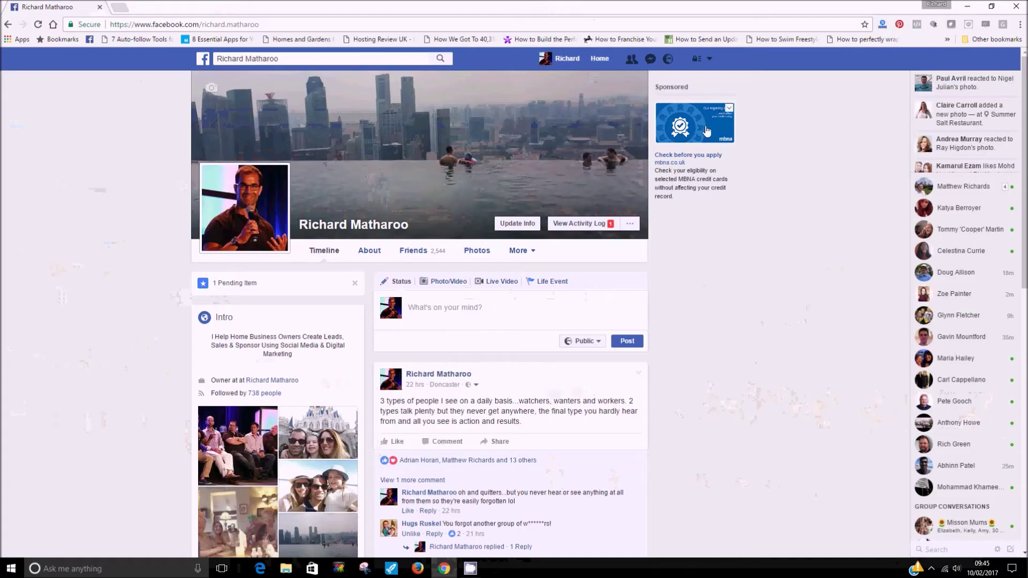
click(651, 60)
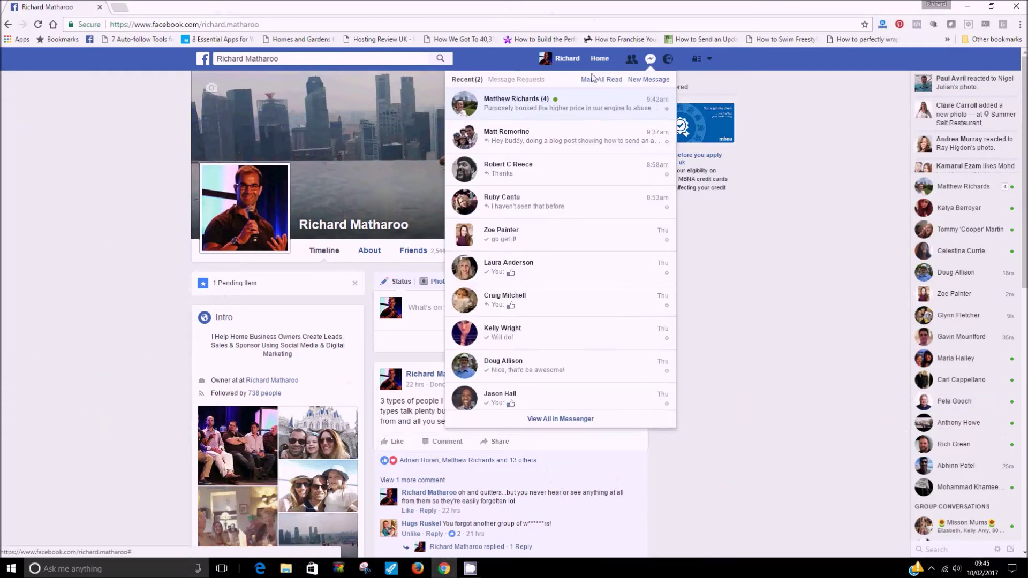
click(576, 145)
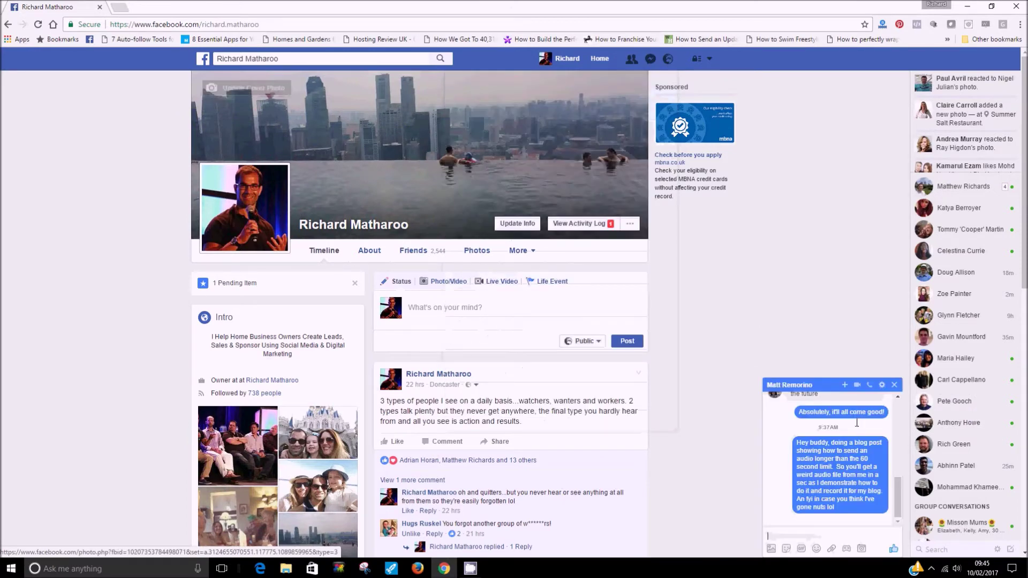
- Attach and send the 'matt audio' MP3 in the chat
click(832, 551)
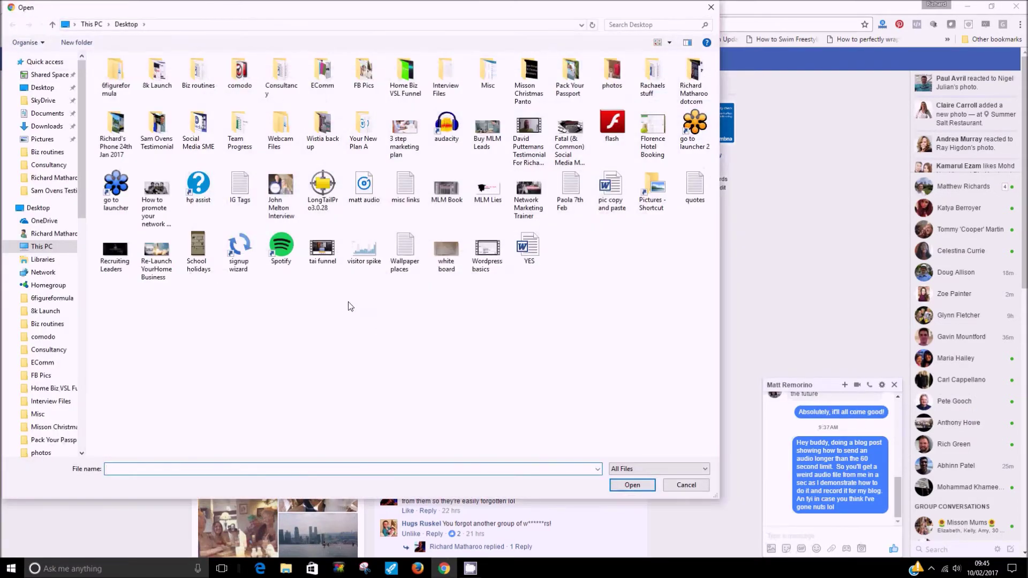
click(362, 195)
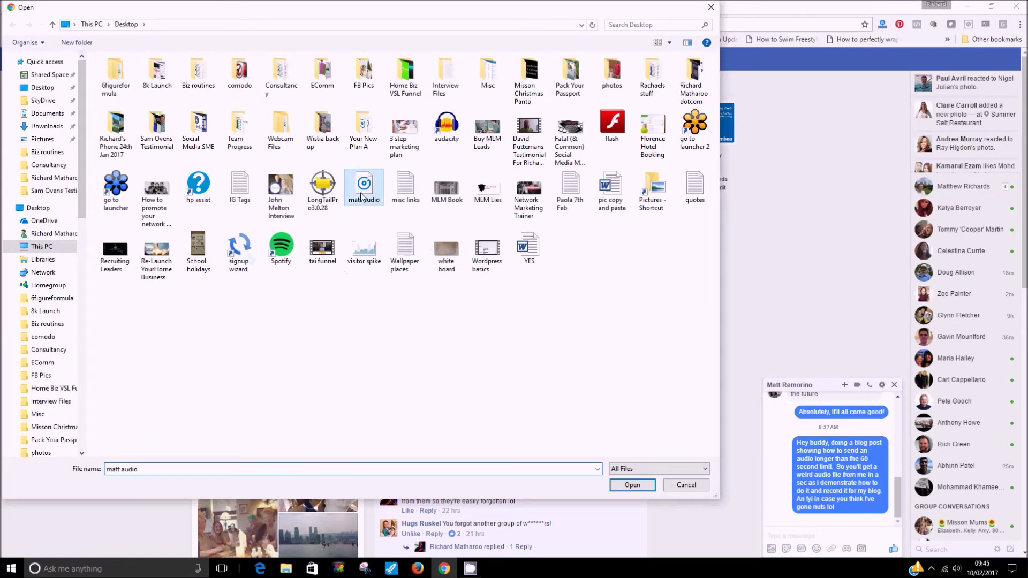
click(632, 486)
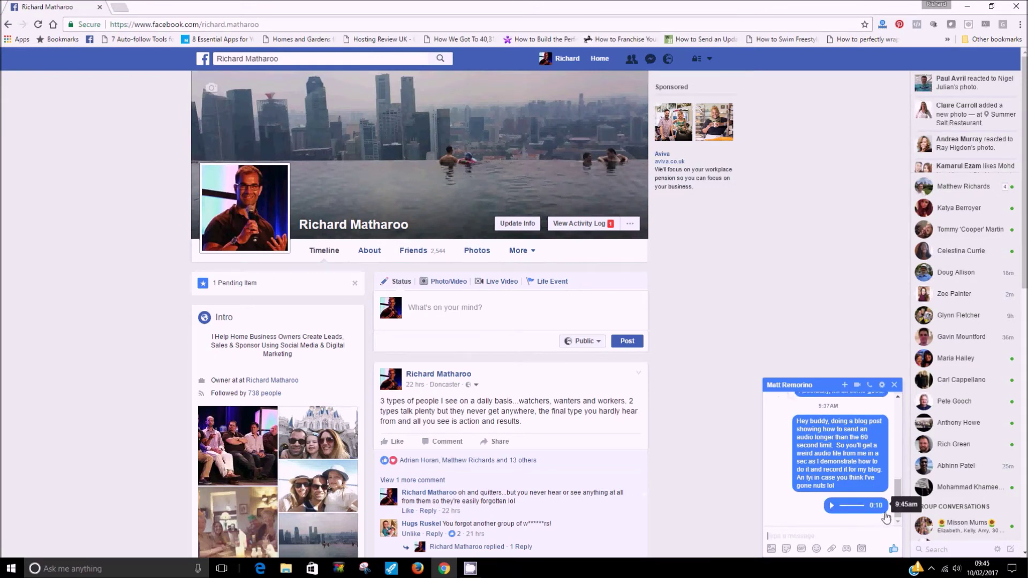
scroll(809, 450, up, 5)
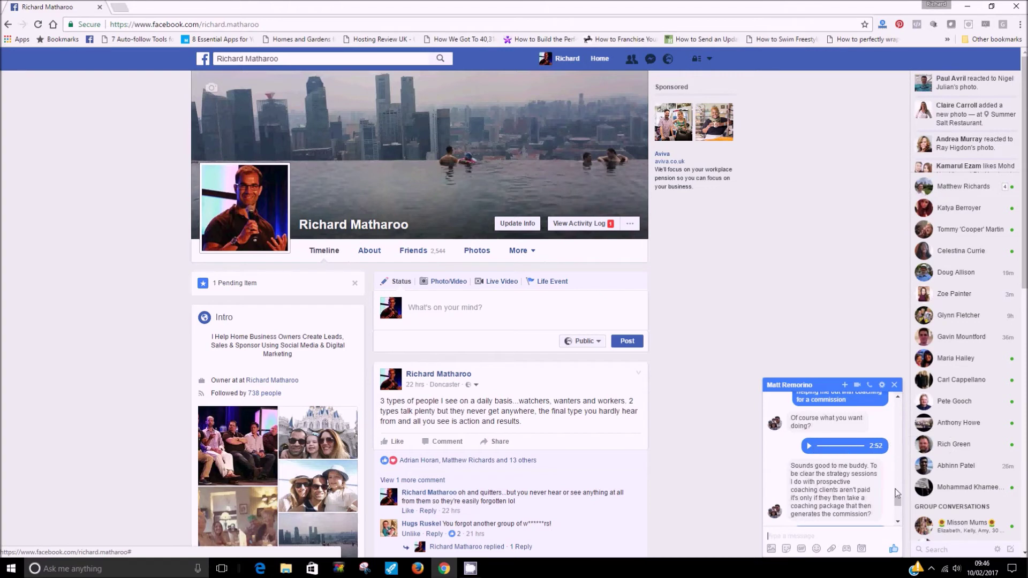
drag(897, 503, 899, 524)
mouse_move(853, 505)
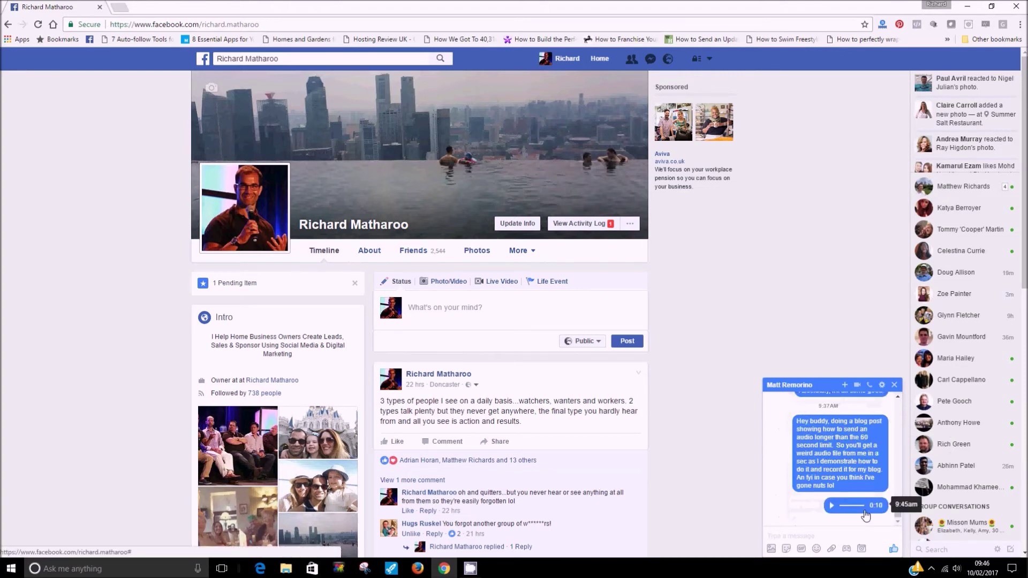